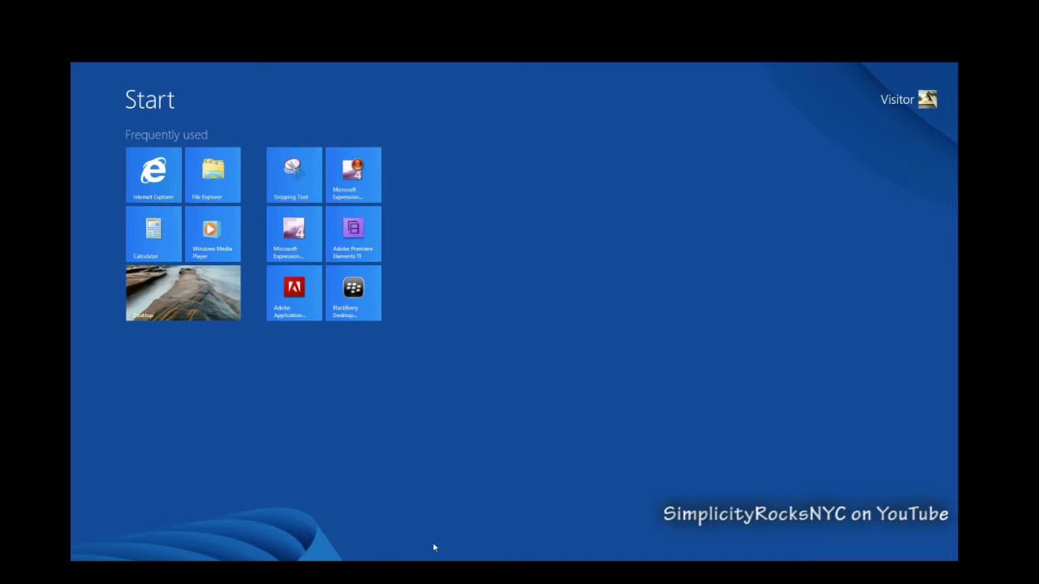
Step: View the power options offered in the Start screen's settings and close them without choosing one
mouse_move(956, 558)
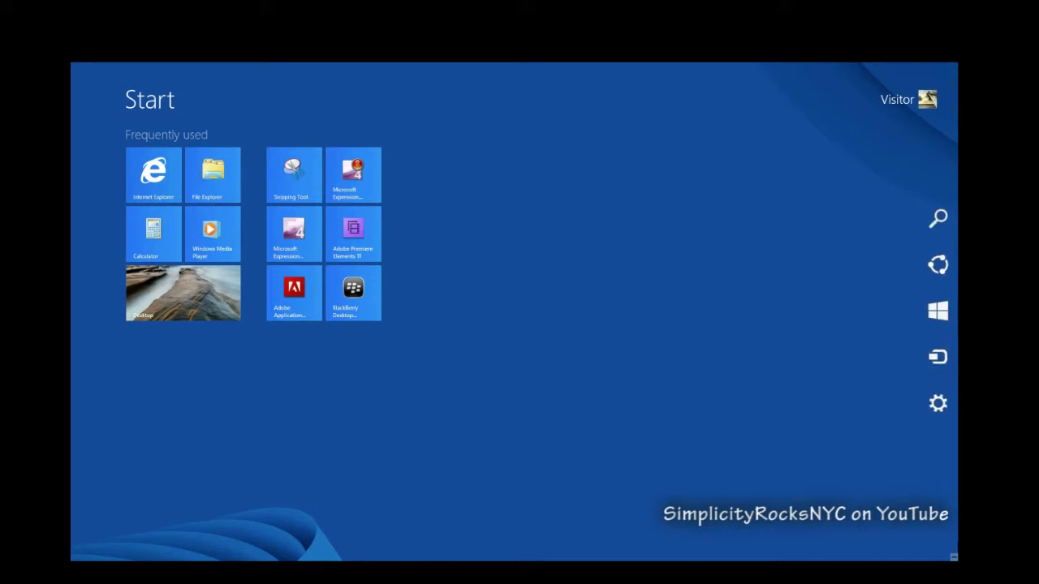
click(938, 403)
click(880, 497)
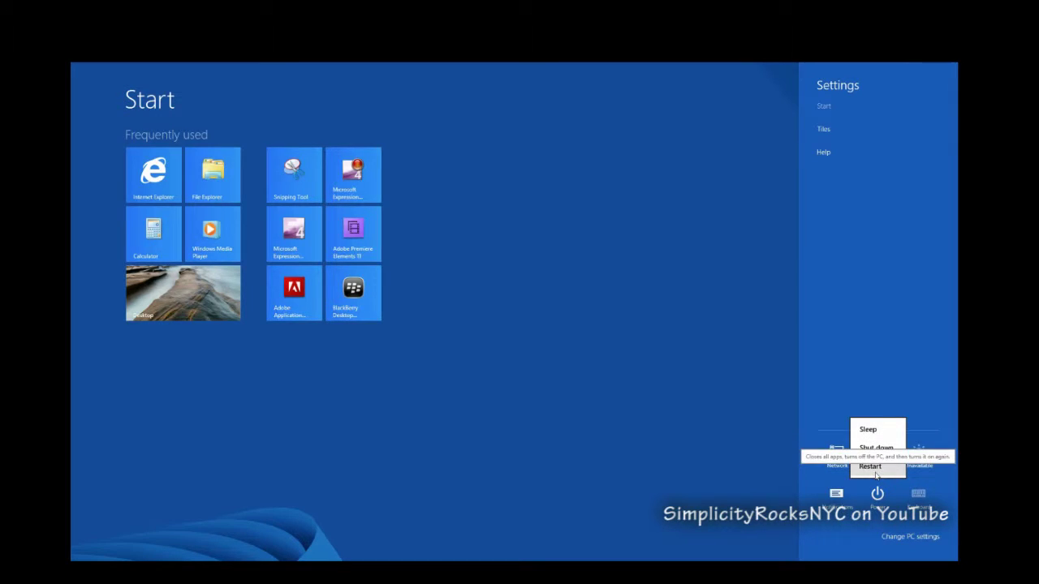
click(599, 449)
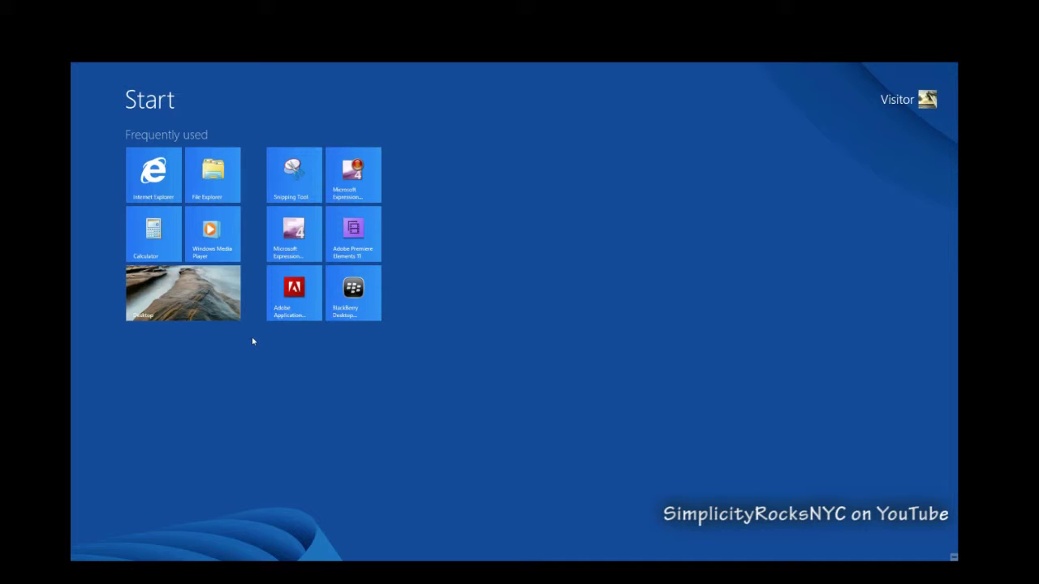
Step: Go to the desktop and start creating a new shortcut on an empty area of it
click(221, 305)
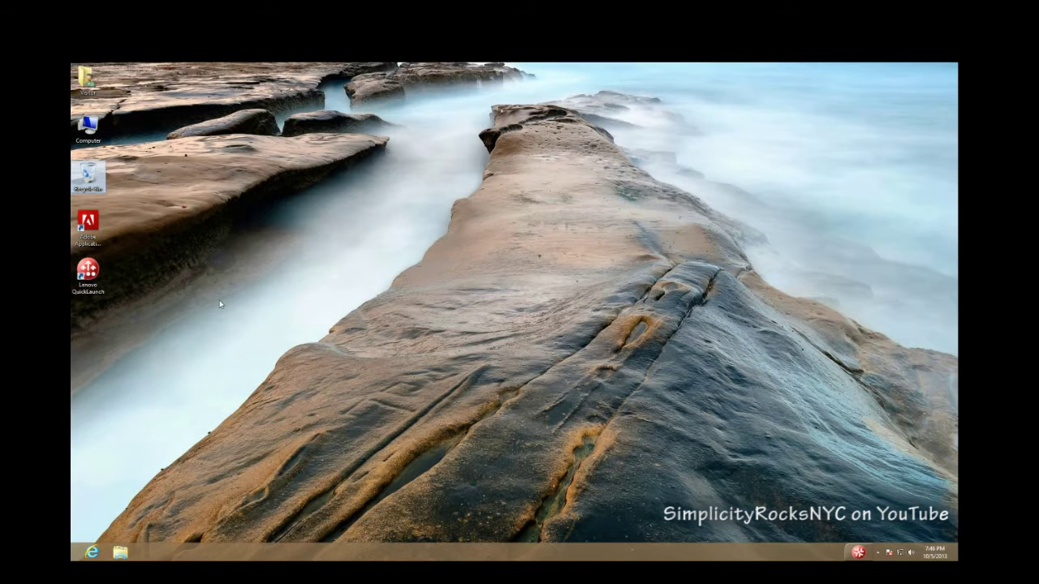
right_click(272, 300)
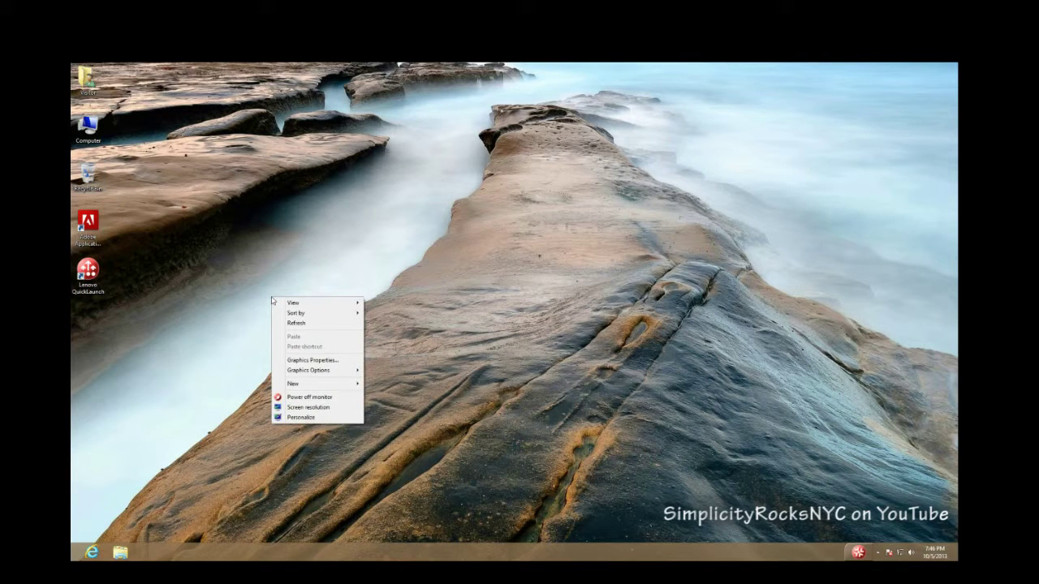
mouse_move(360, 390)
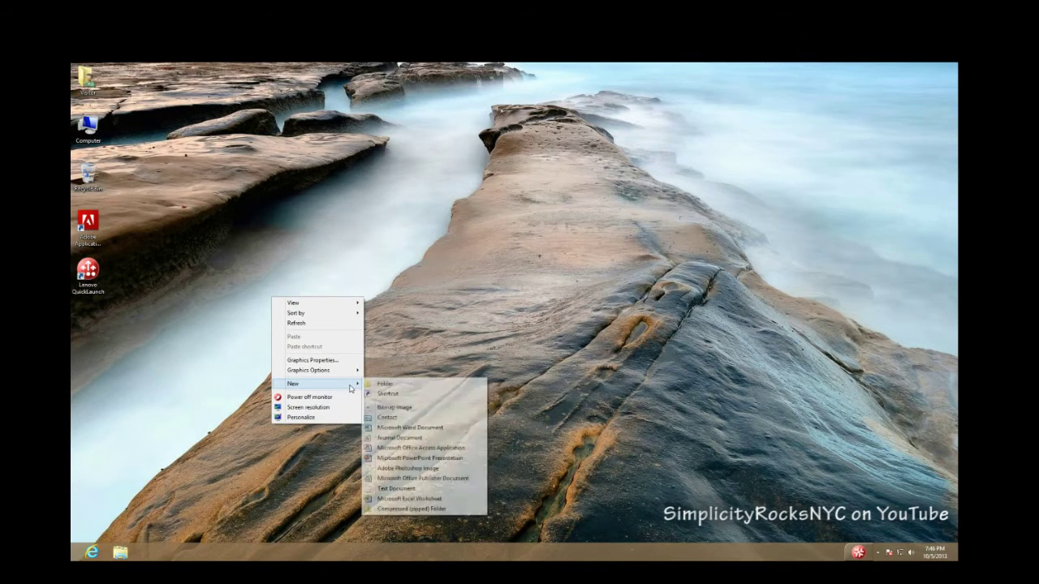
click(404, 395)
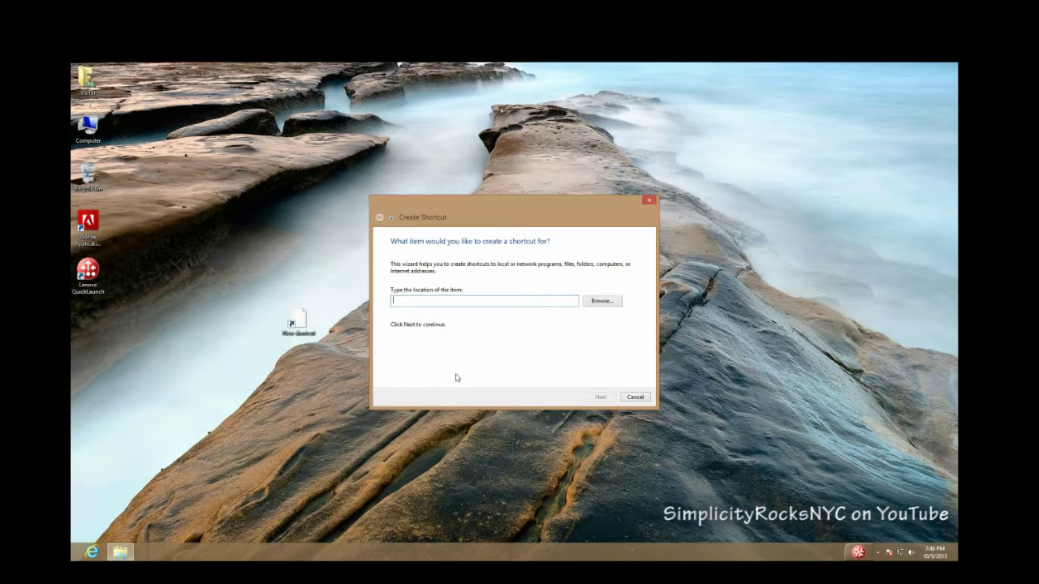
Step: Browse to shutdown.exe in the SysWOW64 folder under Windows on drive C and set it as the shortcut's target
click(601, 302)
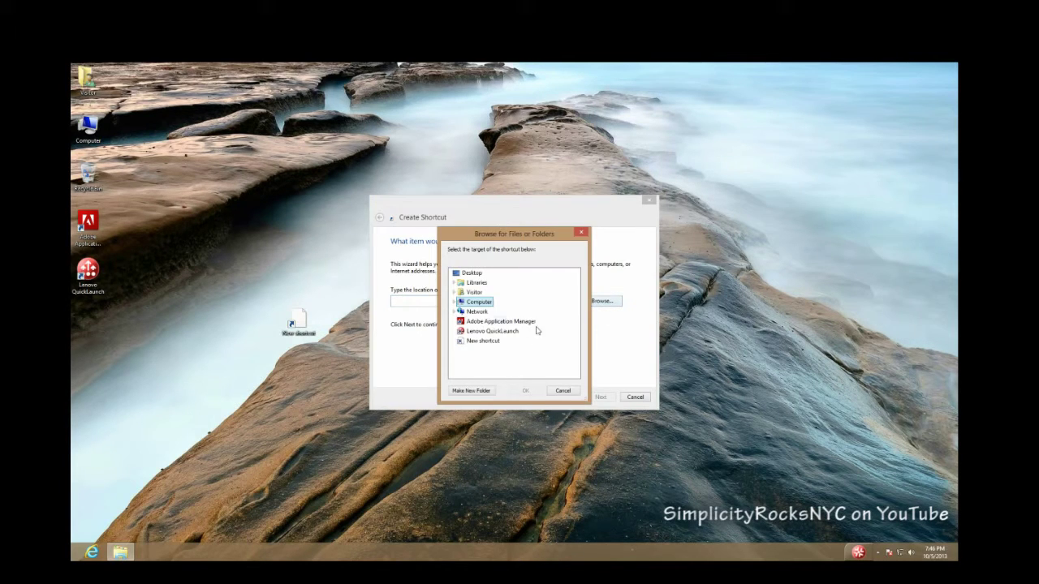
click(454, 302)
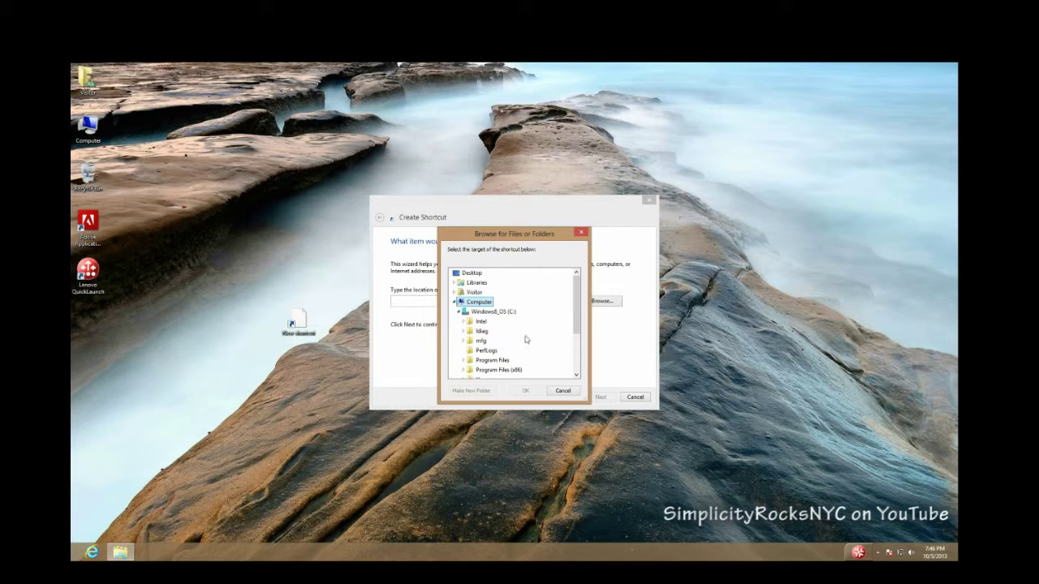
scroll(459, 323, down, 3)
click(462, 322)
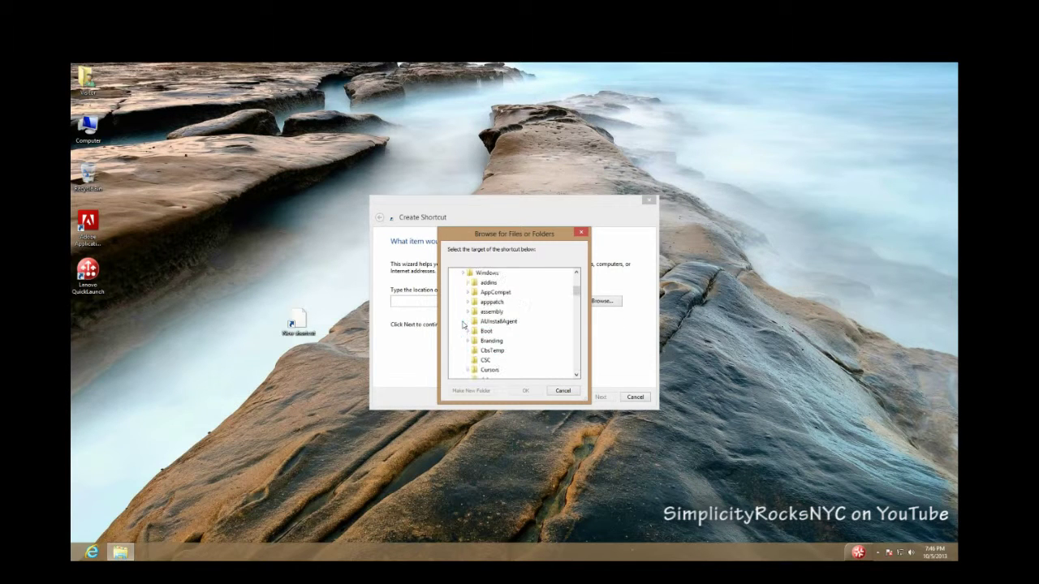
scroll(490, 335, down, 8)
scroll(490, 336, down, 5)
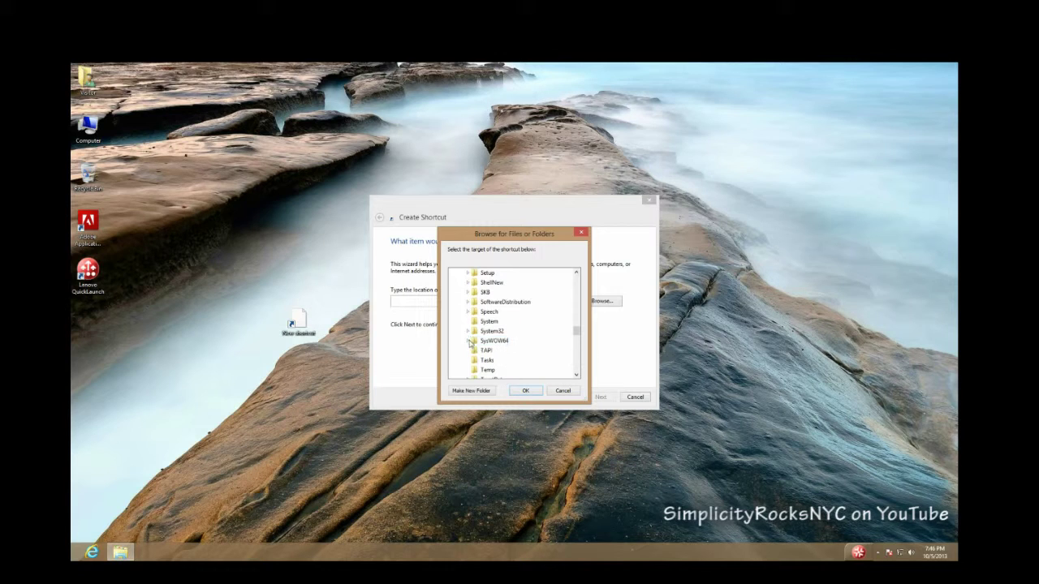
double_click(477, 342)
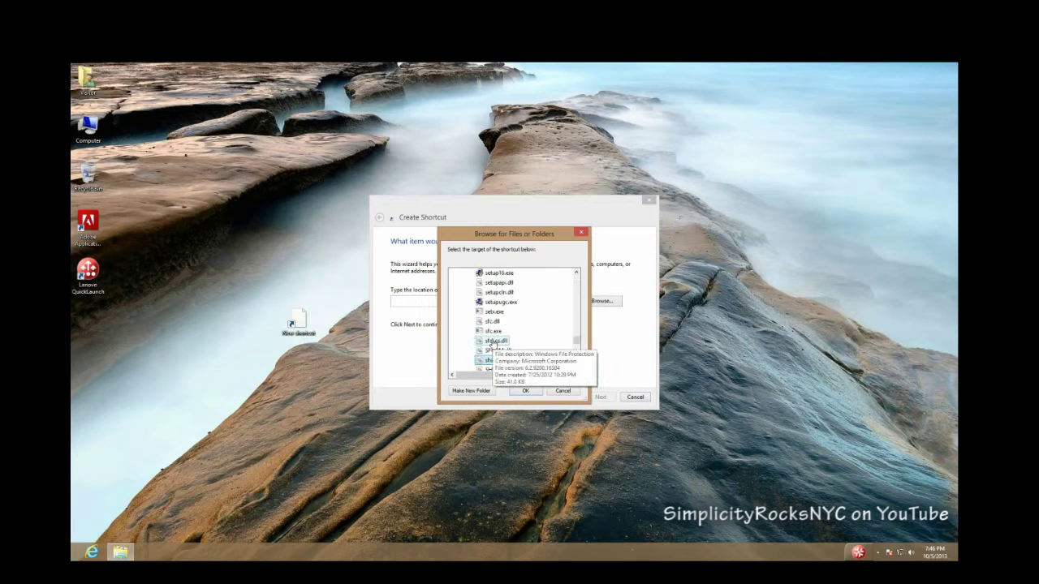
key(s)
key(h)
scroll(495, 343, down, 1)
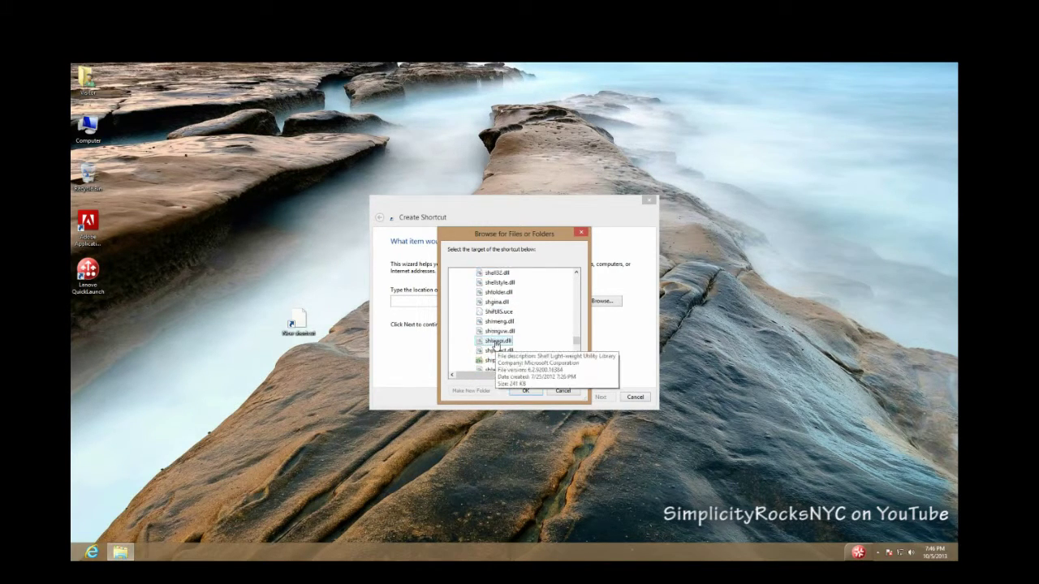
scroll(495, 332, down, 4)
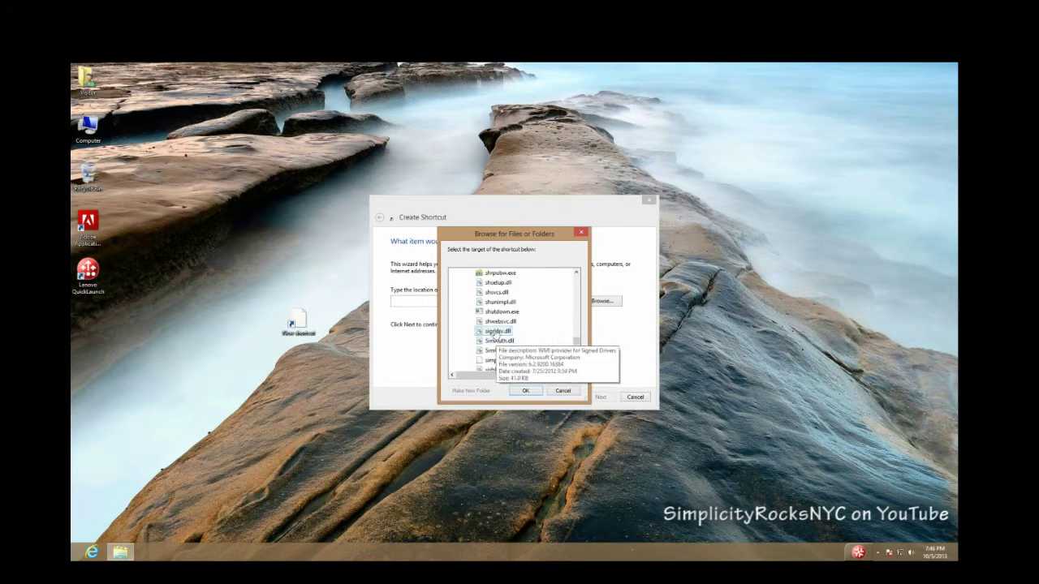
click(495, 315)
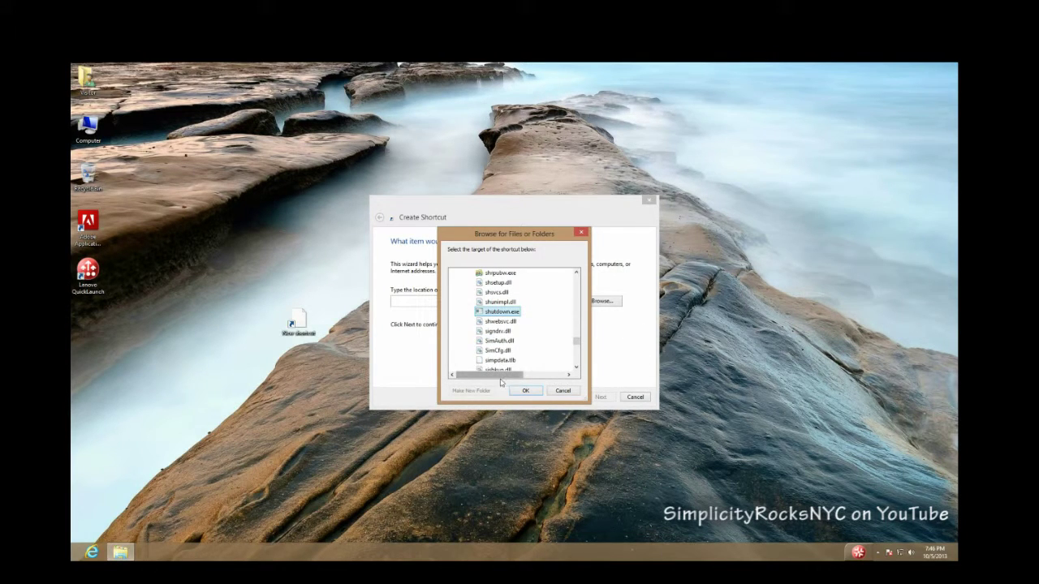
click(535, 390)
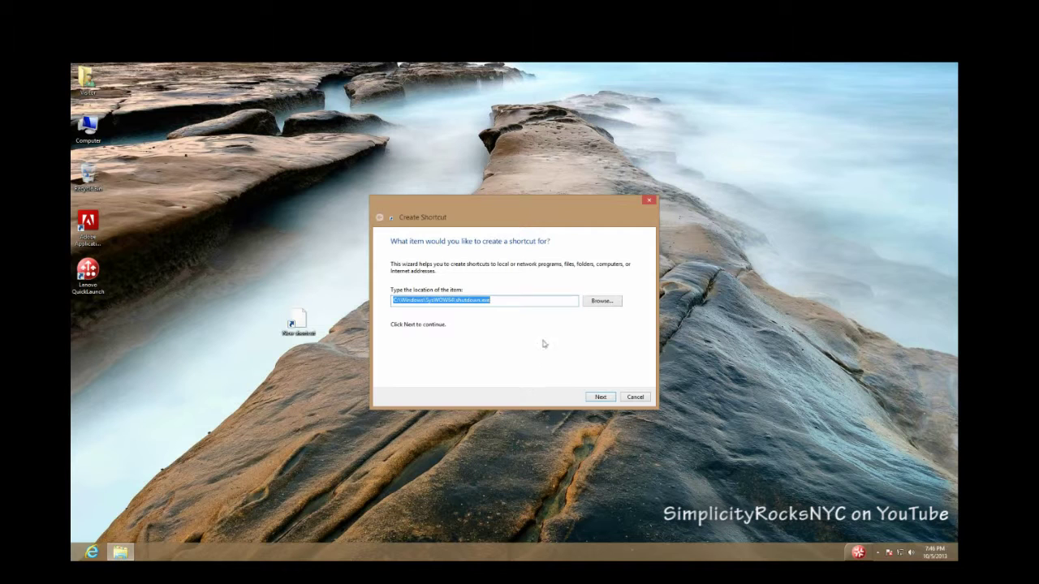
Step: Append "-s -t 0" to the shortcut's target path and finish the shortcut with the suggested name shutdown.exe
click(501, 299)
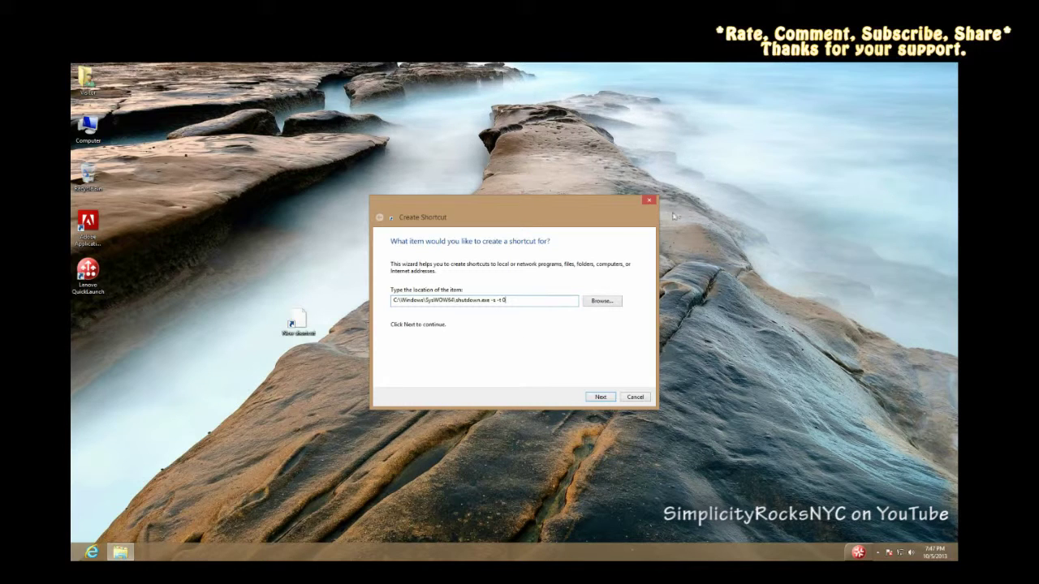
click(598, 397)
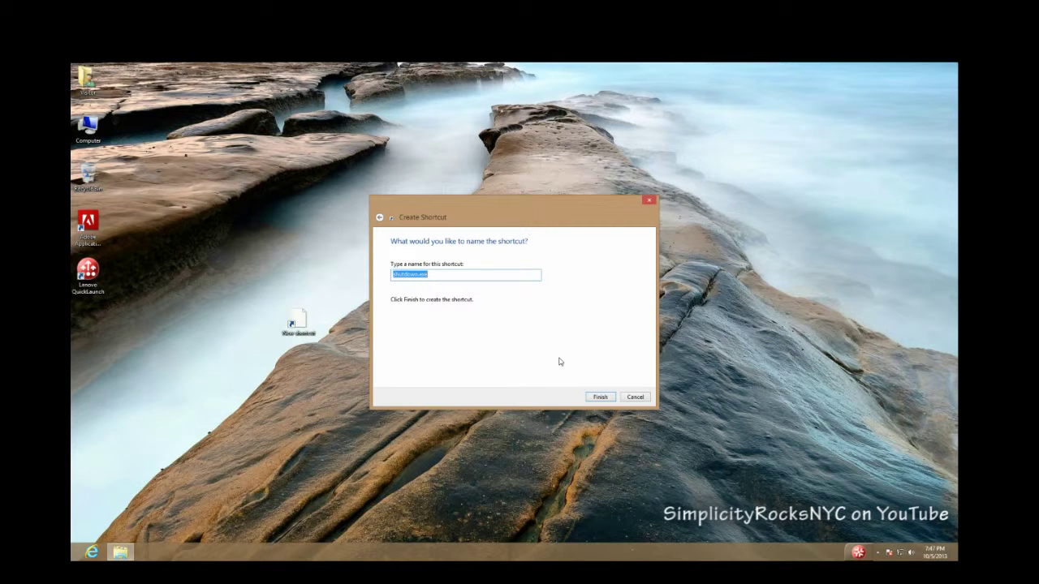
click(593, 399)
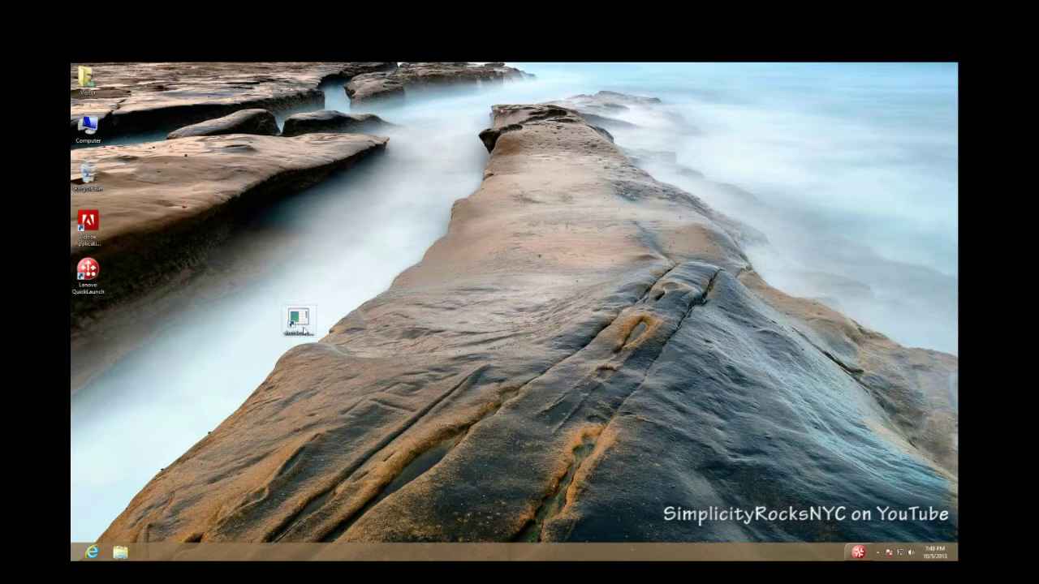
Step: Change the shutdown shortcut's icon to the red power symbol through its properties and apply the change
right_click(303, 330)
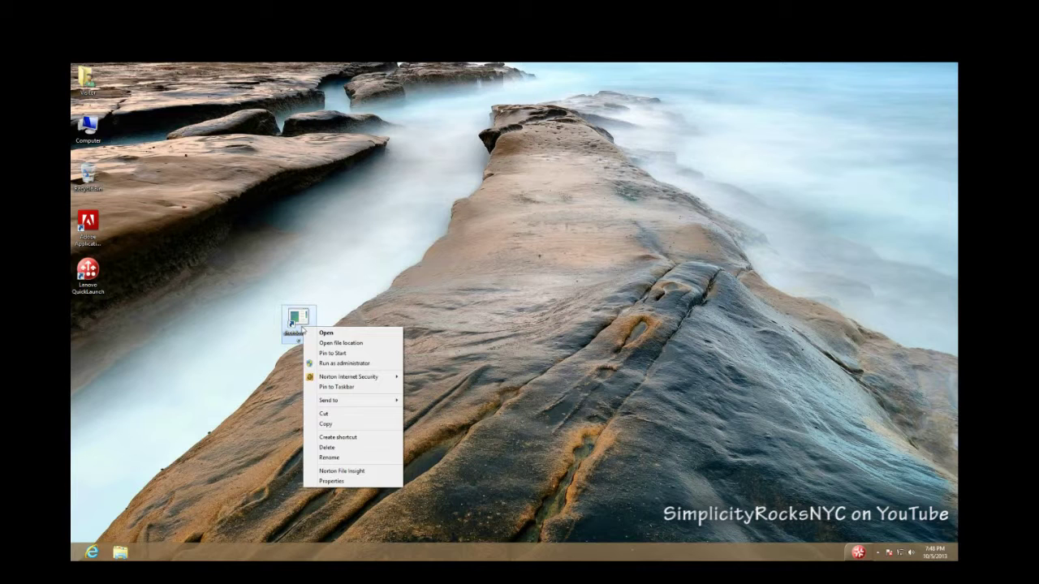
click(341, 483)
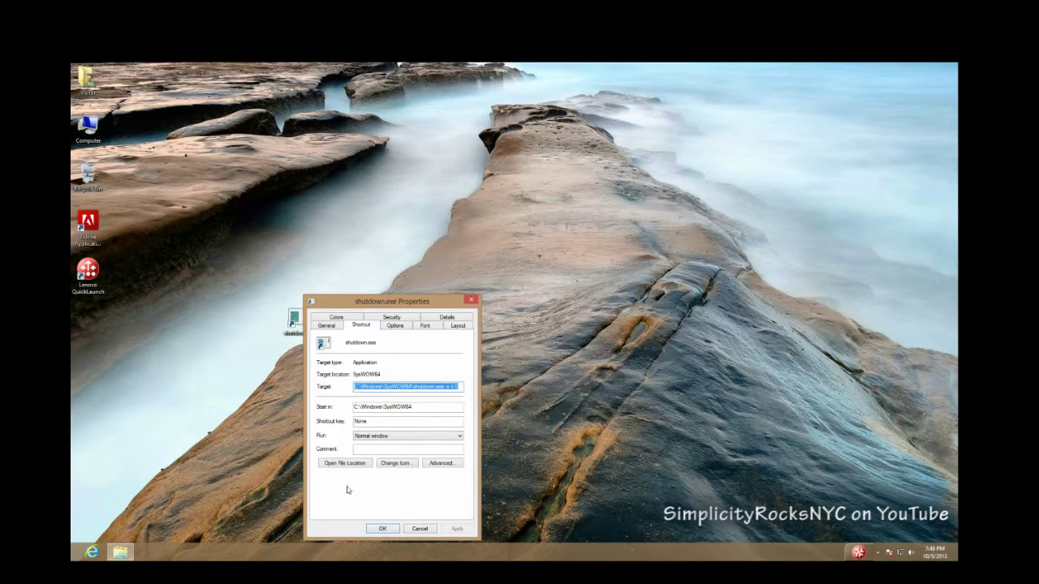
click(397, 463)
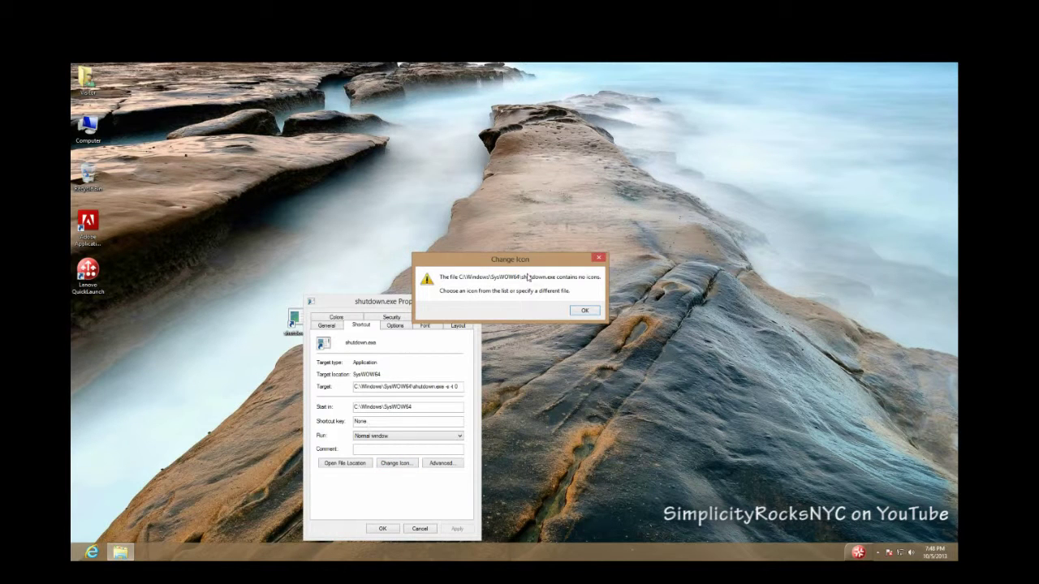
click(582, 313)
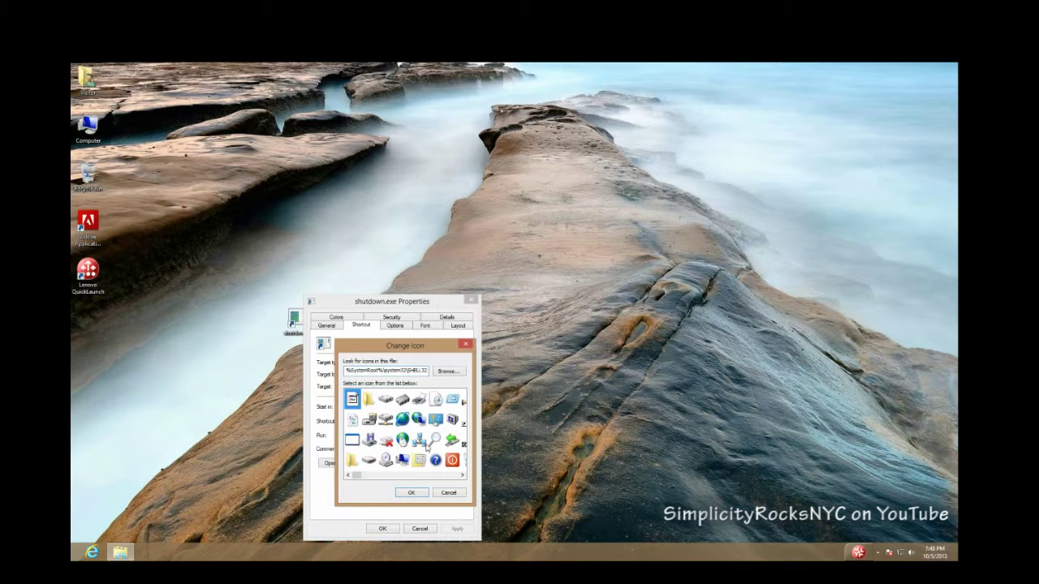
drag(360, 477, 410, 484)
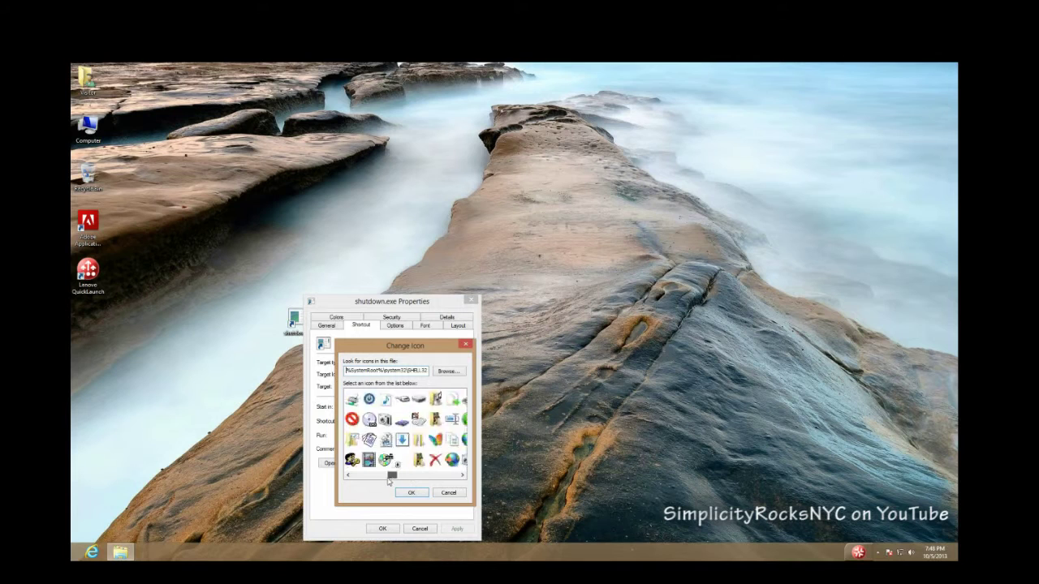
click(452, 461)
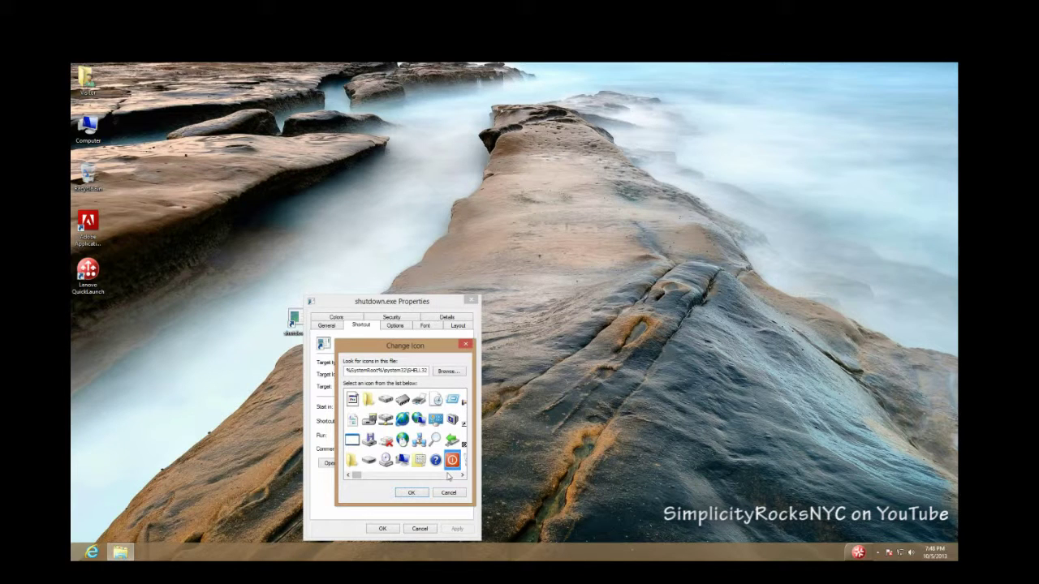
click(412, 493)
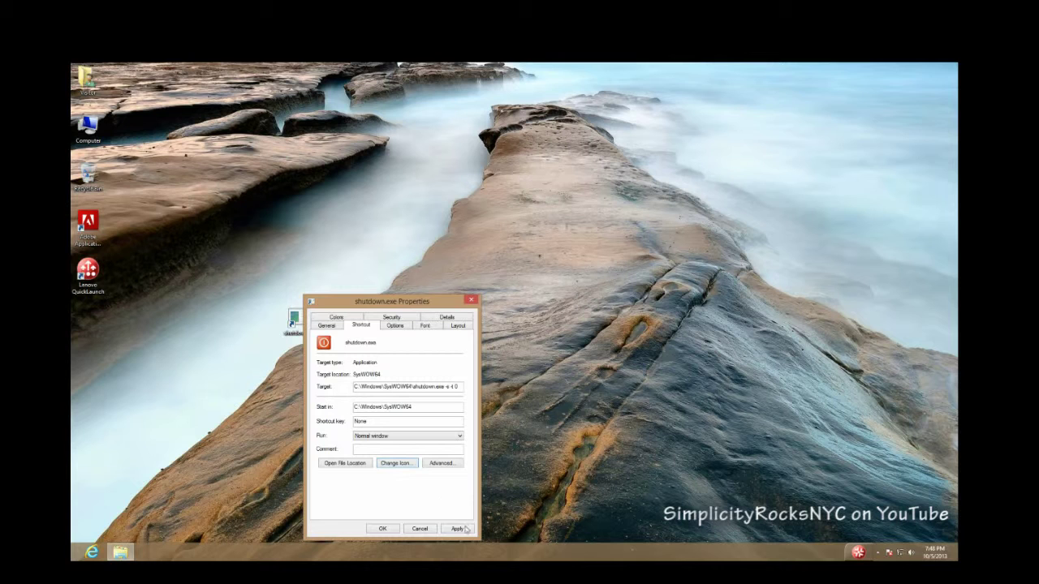
click(456, 529)
click(381, 529)
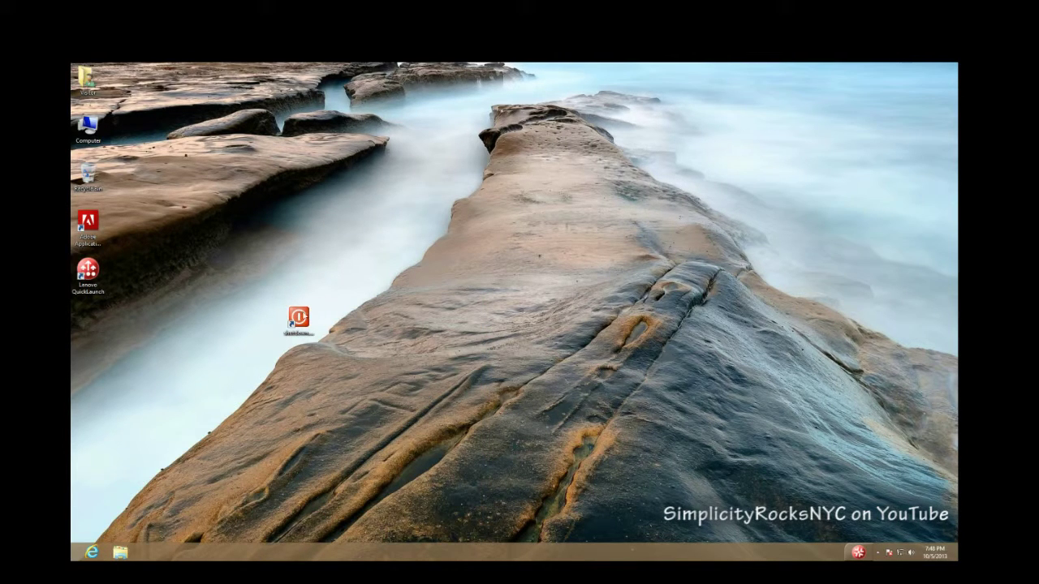
Step: Pin the shutdown shortcut to both the taskbar and Start, and open the Start screen to view its tile
right_click(305, 326)
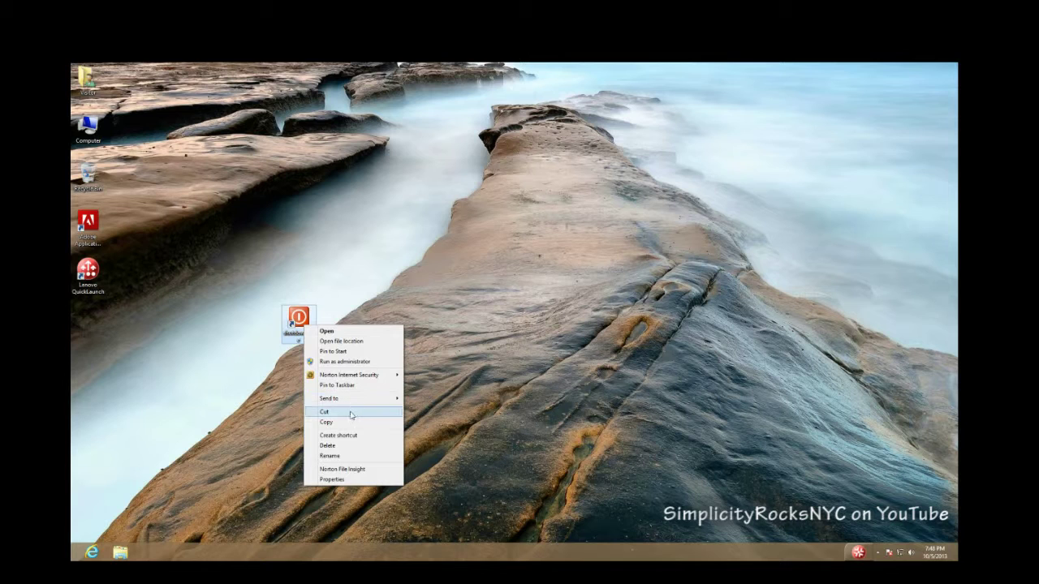
click(348, 385)
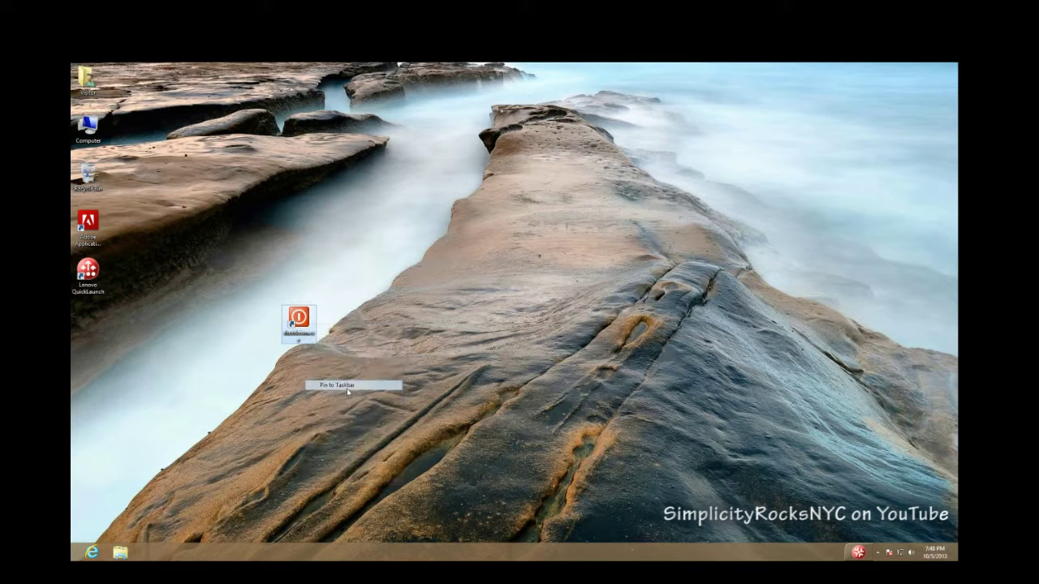
right_click(306, 337)
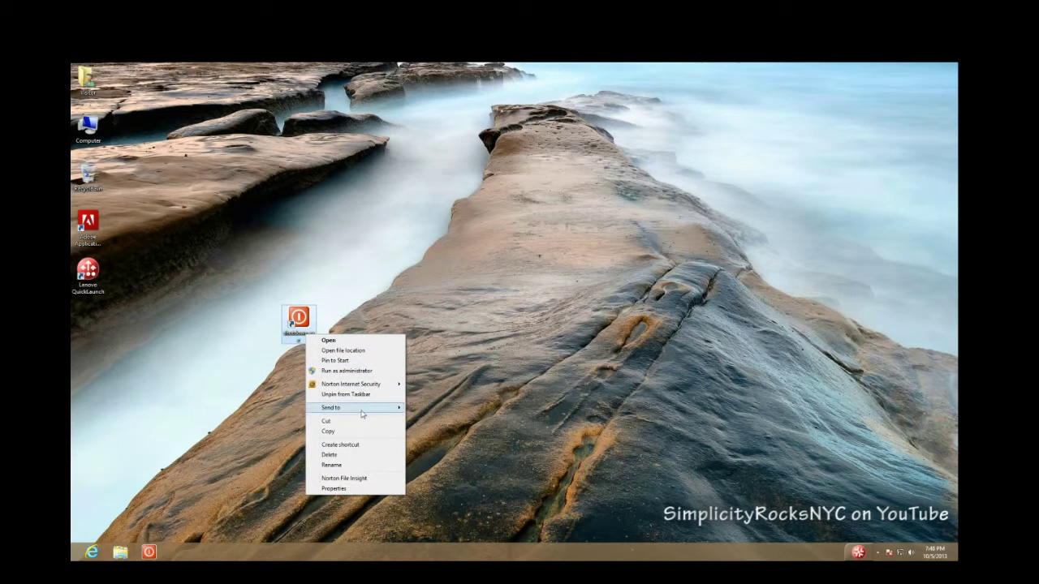
click(350, 362)
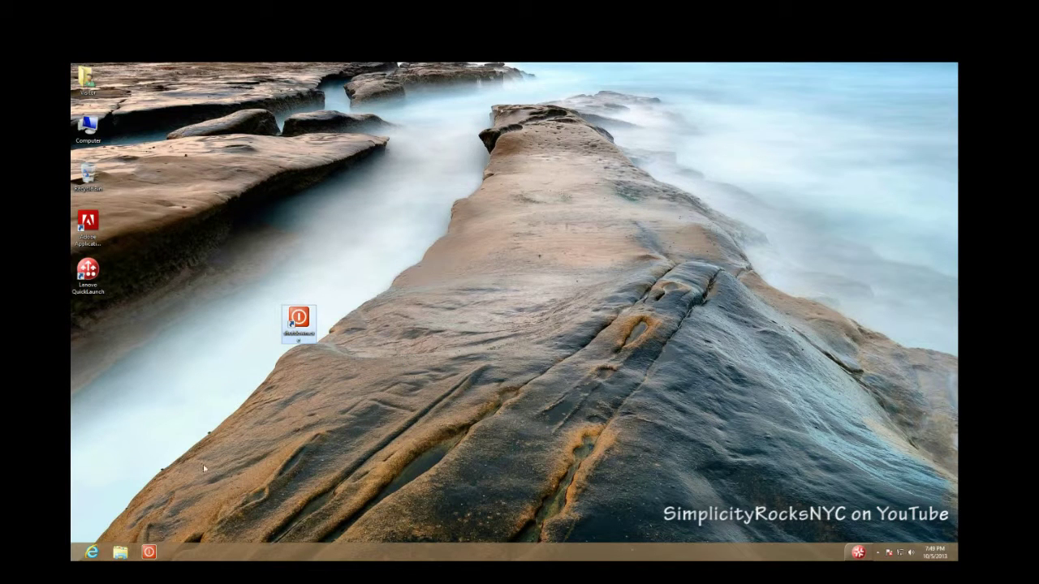
right_click(80, 553)
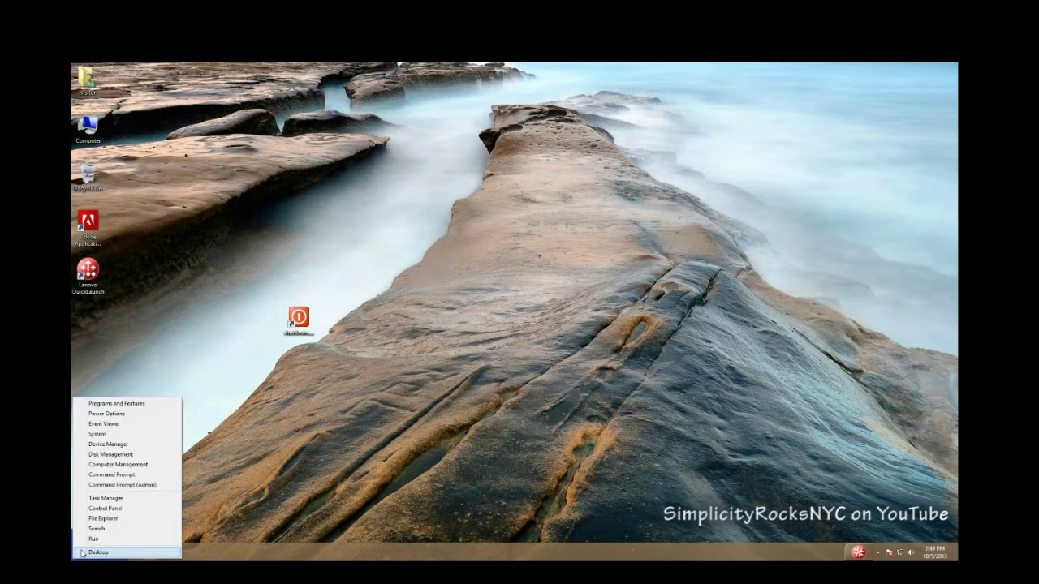
click(80, 552)
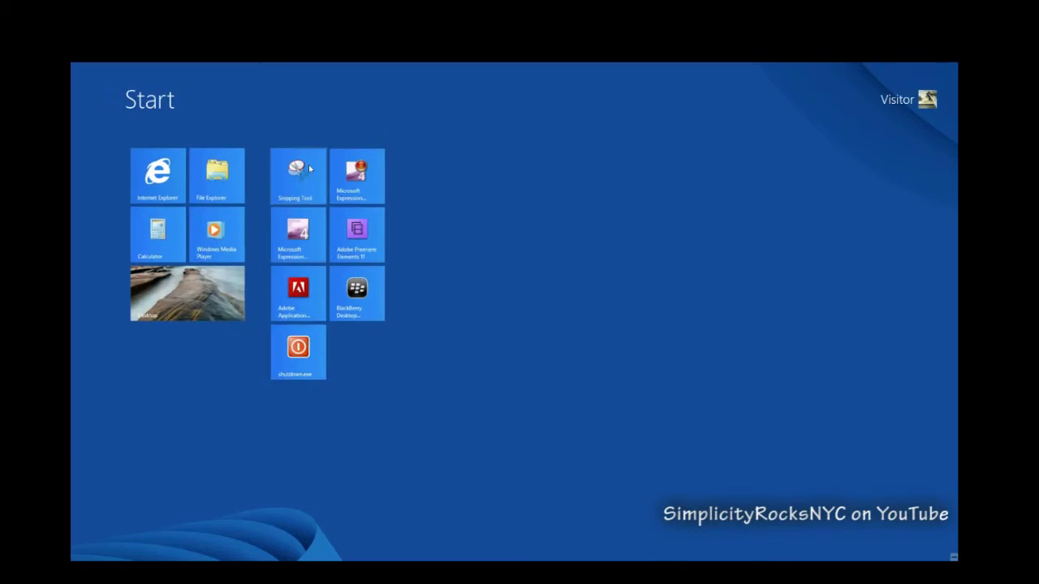